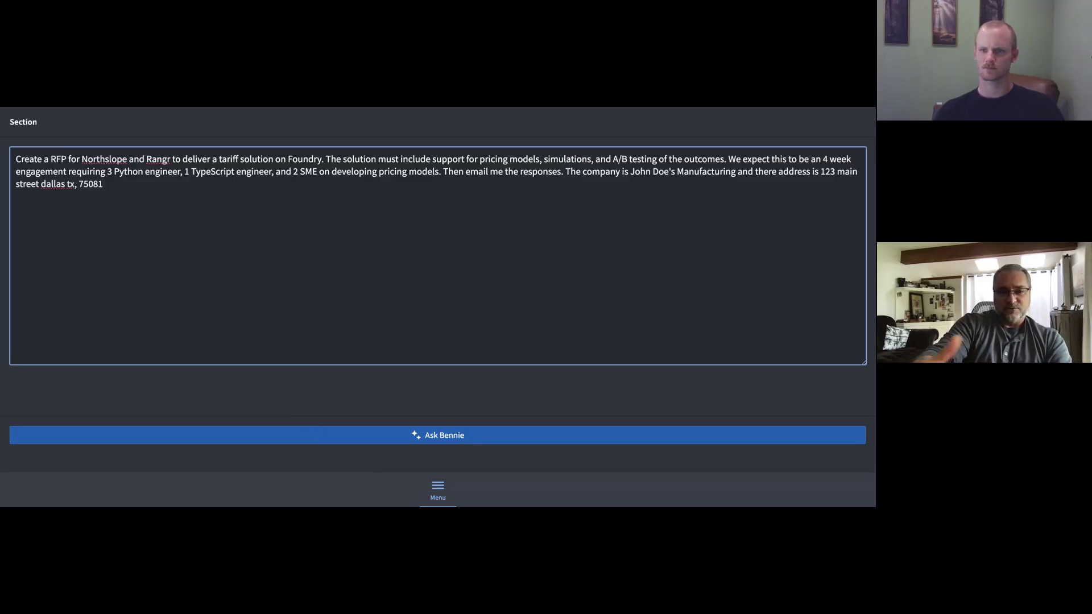
# Submit the tariff-solution RFP request, with the customer company and its address, to Bennie
pyautogui.hotkey('ctrl', 'Return')
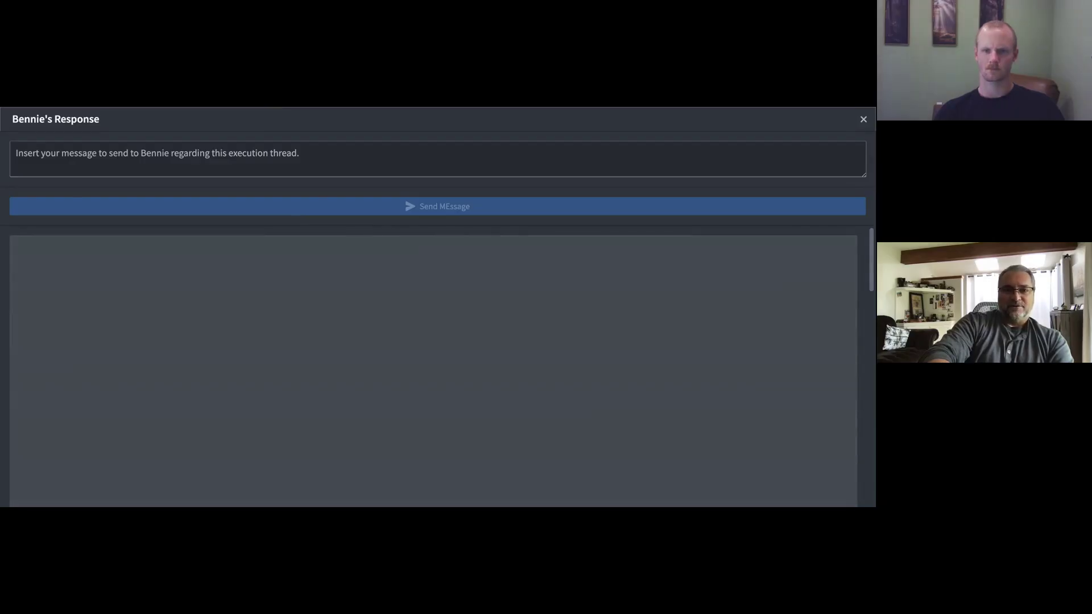
# Open the newest rangrdata.com RFP record and view its Trace Segments log of function runs
pyautogui.click(270, 108)
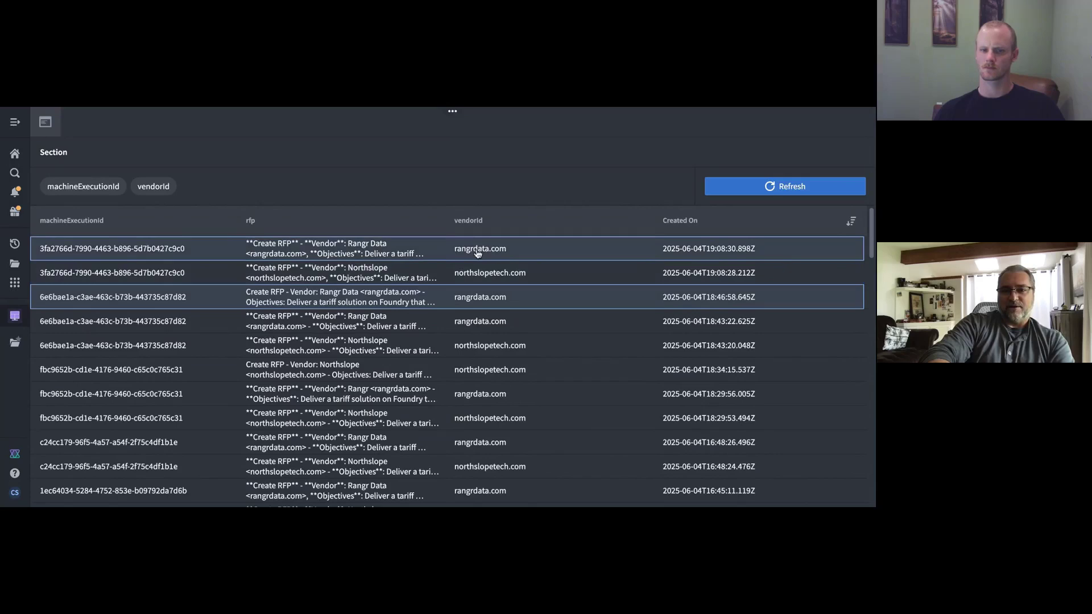
pyautogui.click(400, 253)
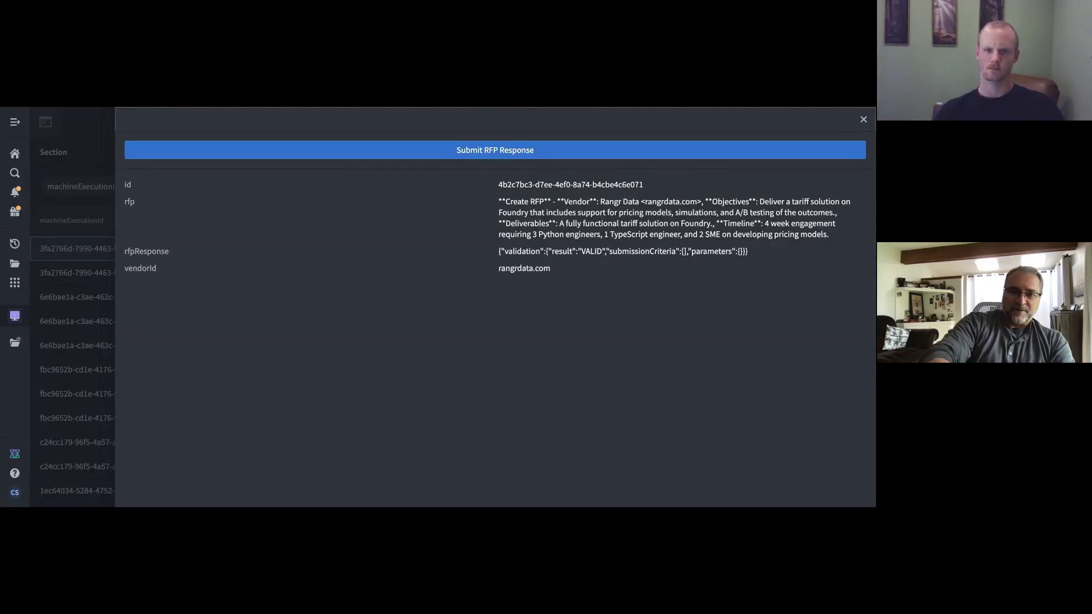
pyautogui.hotkey('ctrl', 'Tab')
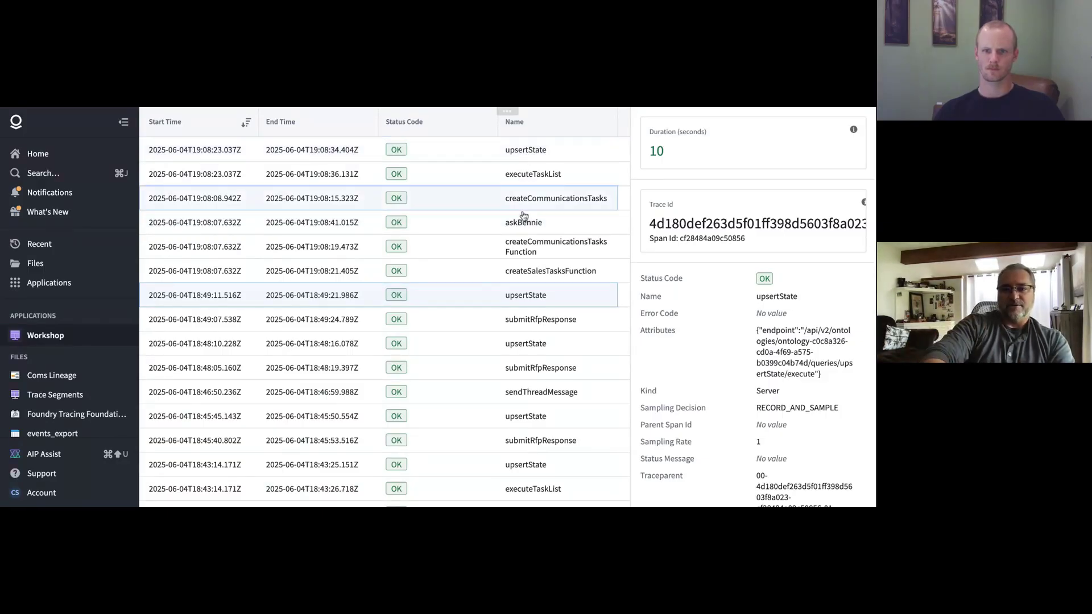
# Inspect the latest upsertState span's details, then return to Bennie's RFP run summary
pyautogui.click(468, 154)
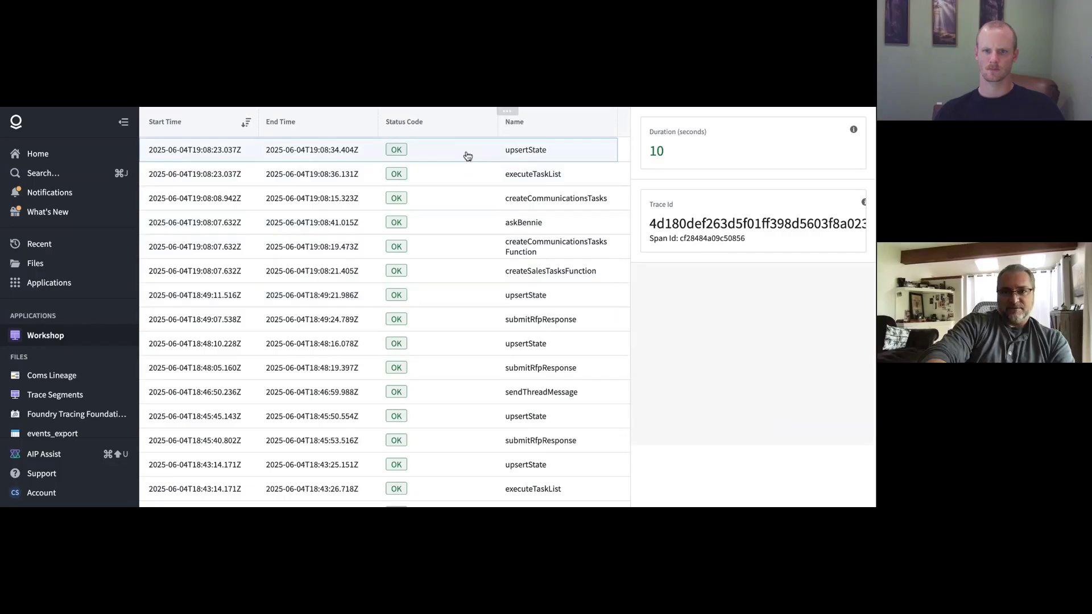
pyautogui.scroll(-5, 480, 230)
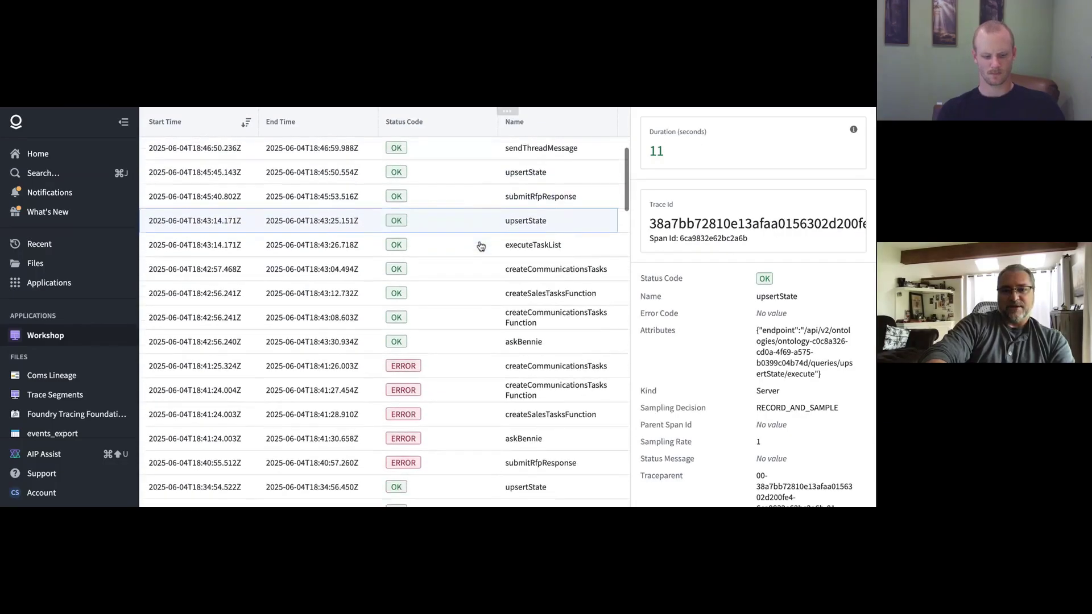
pyautogui.scroll(5, 480, 246)
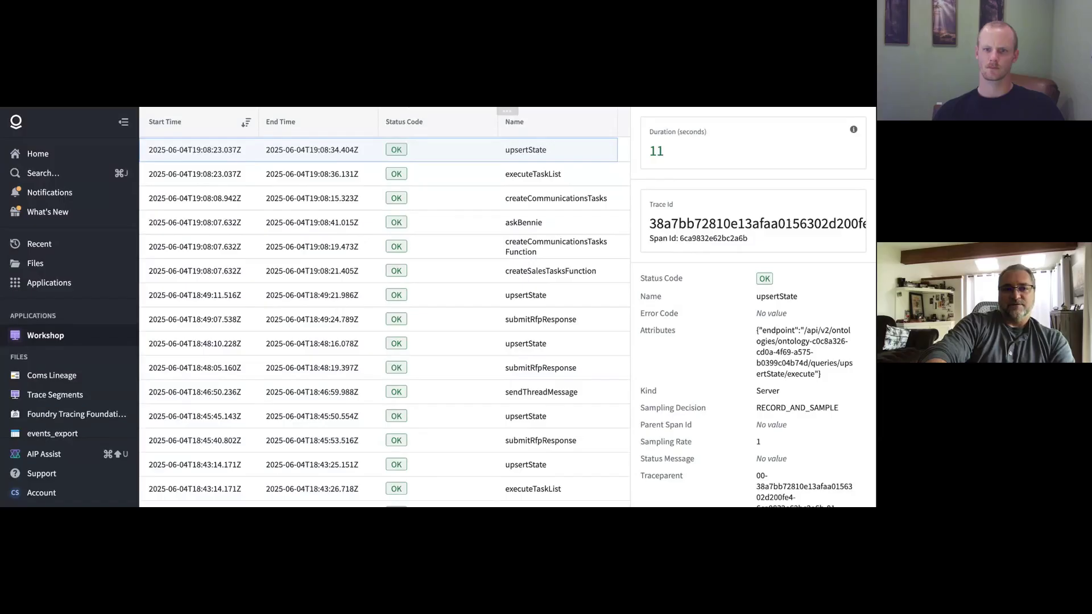
pyautogui.hotkey('ctrl', 'Tab')
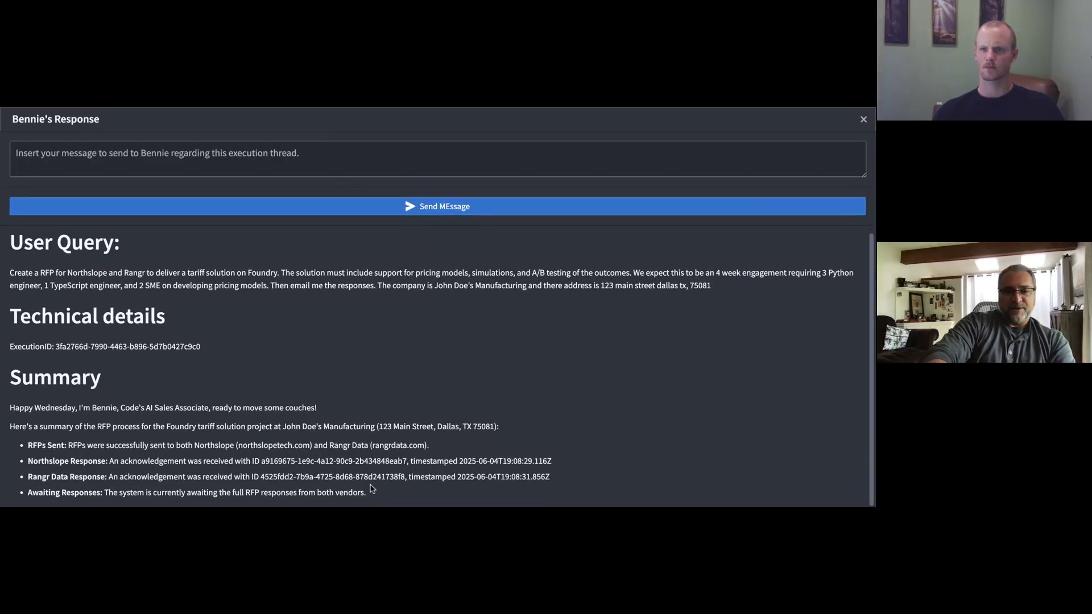
pyautogui.moveTo(371, 497); pyautogui.dragTo(104, 490)
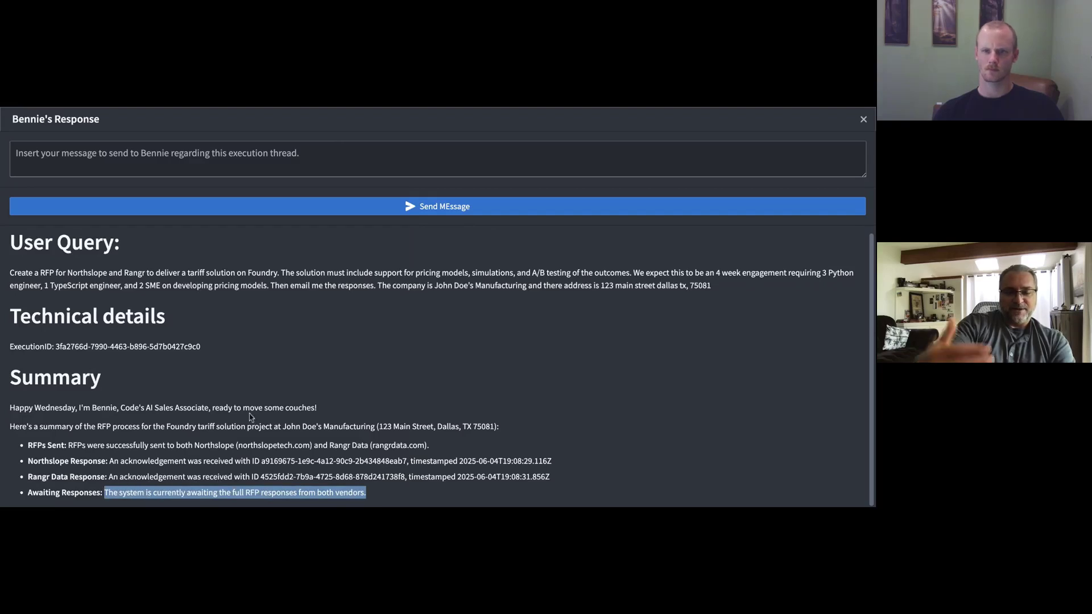
pyautogui.click(365, 488)
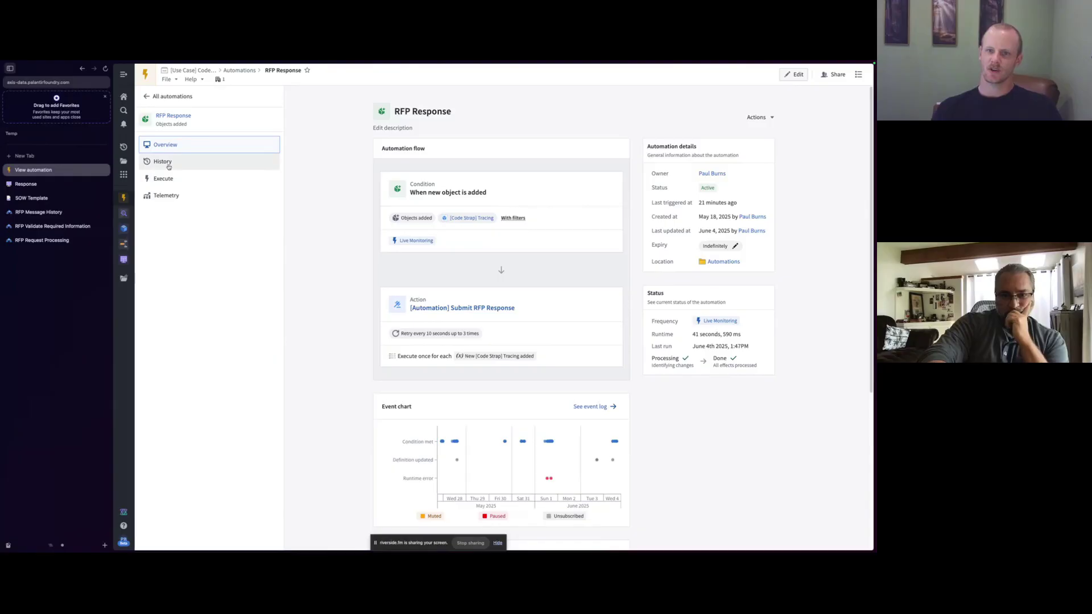
# Check the RFP Response automation's filter trigger, then open the RFP Message History logic
pyautogui.moveTo(514, 217)
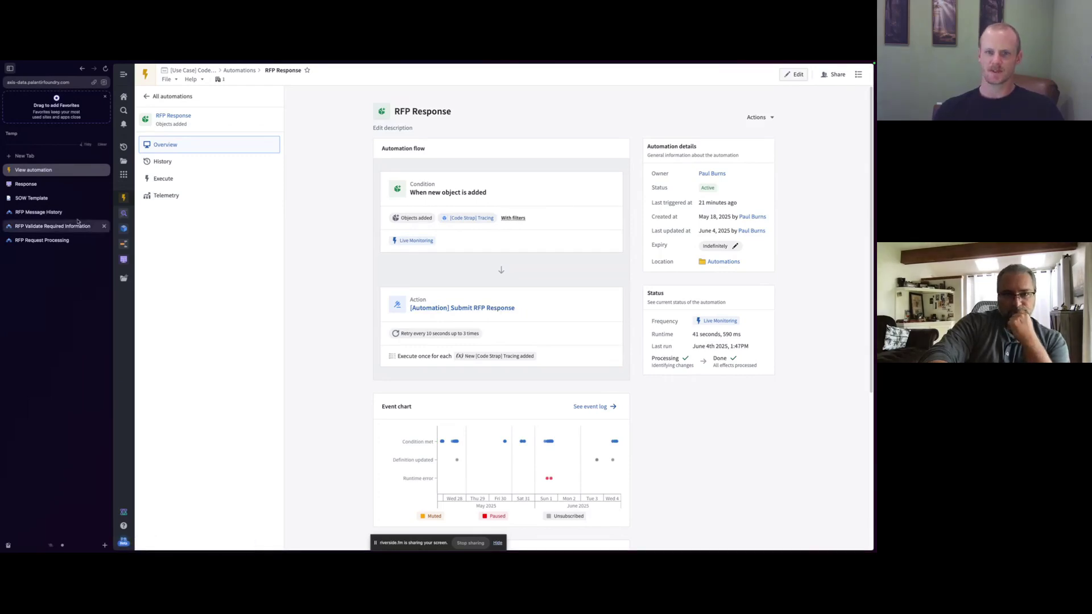
pyautogui.click(41, 213)
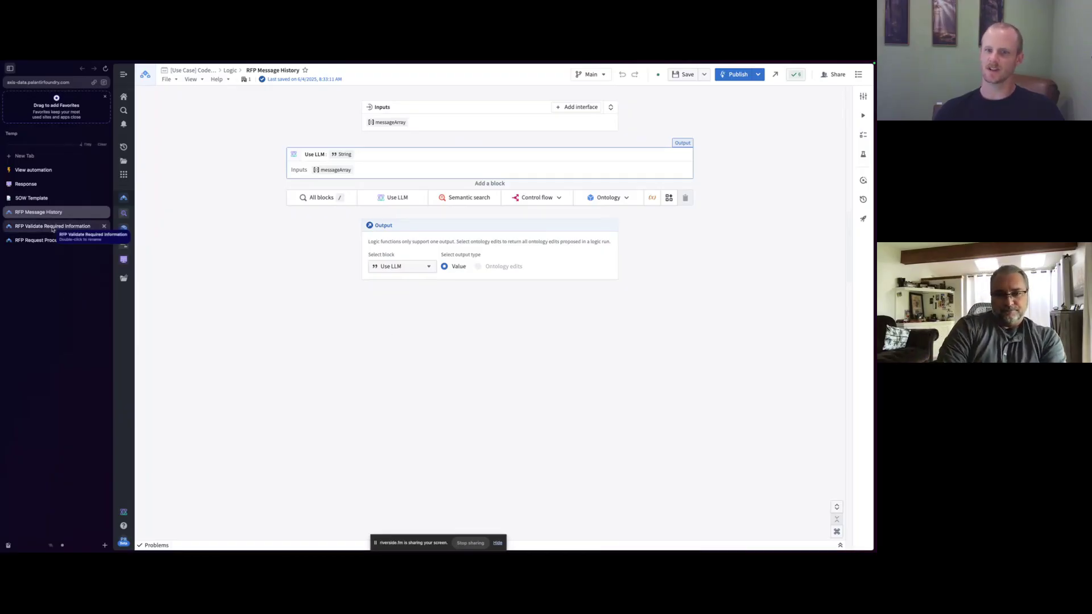
# Review RFP Validate Required Information, then view the RFP Request Processing LLM function
pyautogui.click(70, 227)
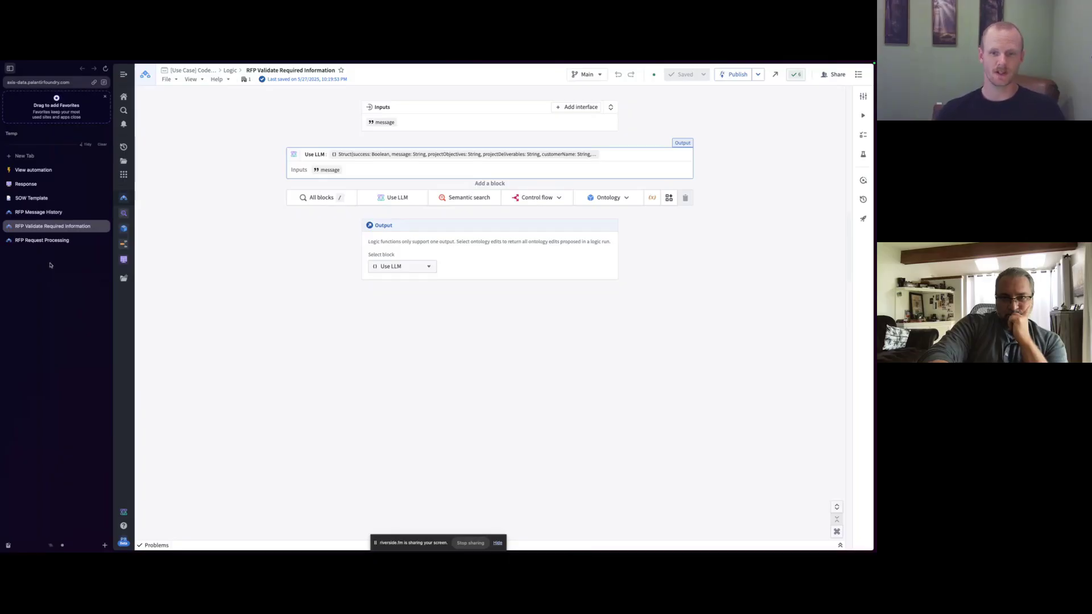
pyautogui.click(48, 242)
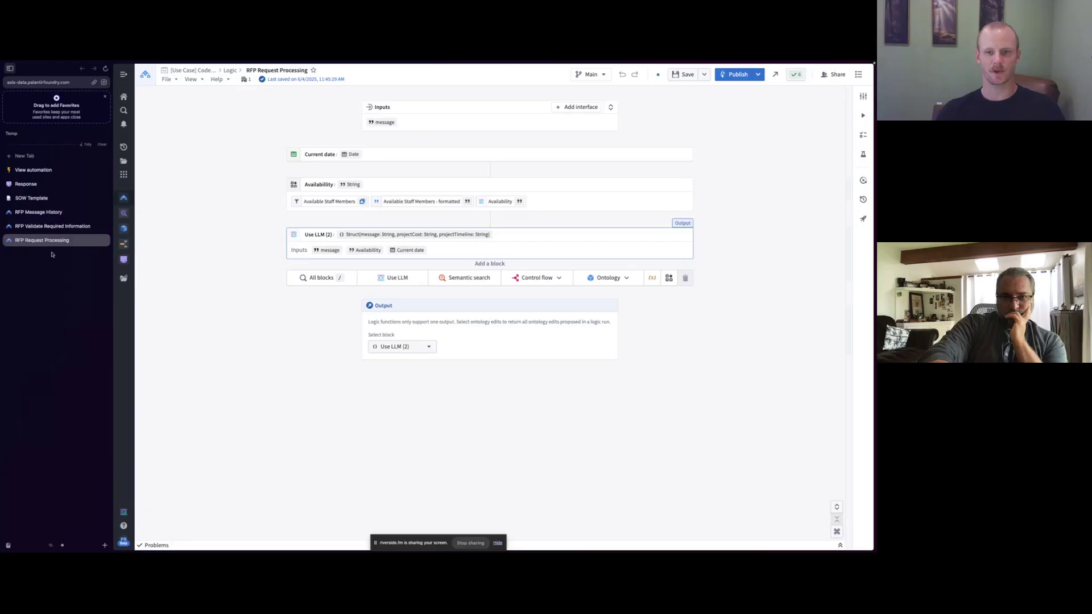
# Refresh the RFP Response automation's history and open the 2:09 PM run's details
pyautogui.click(34, 170)
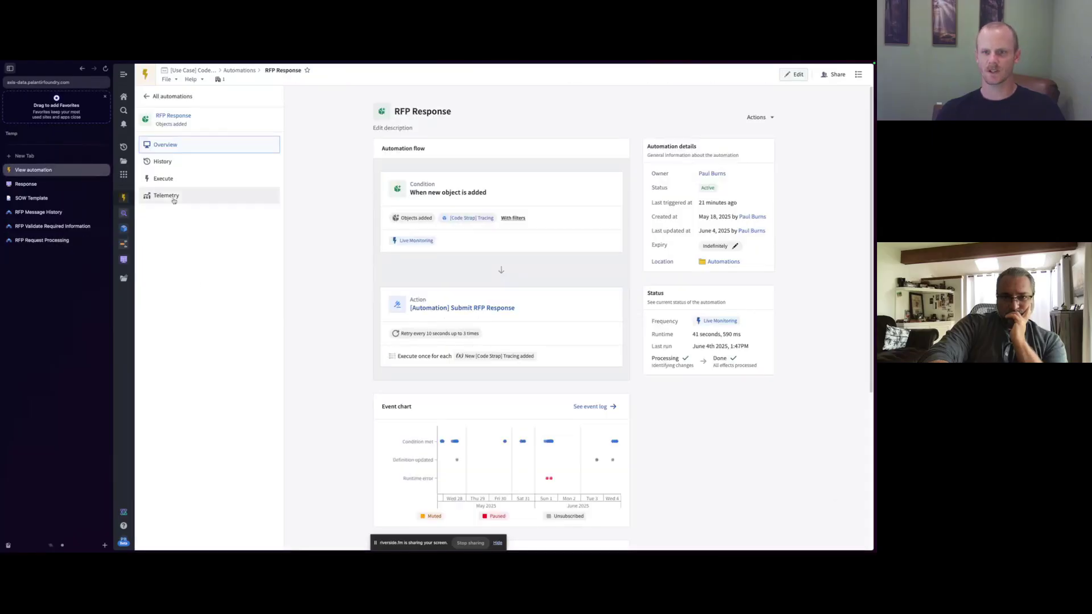
pyautogui.click(165, 163)
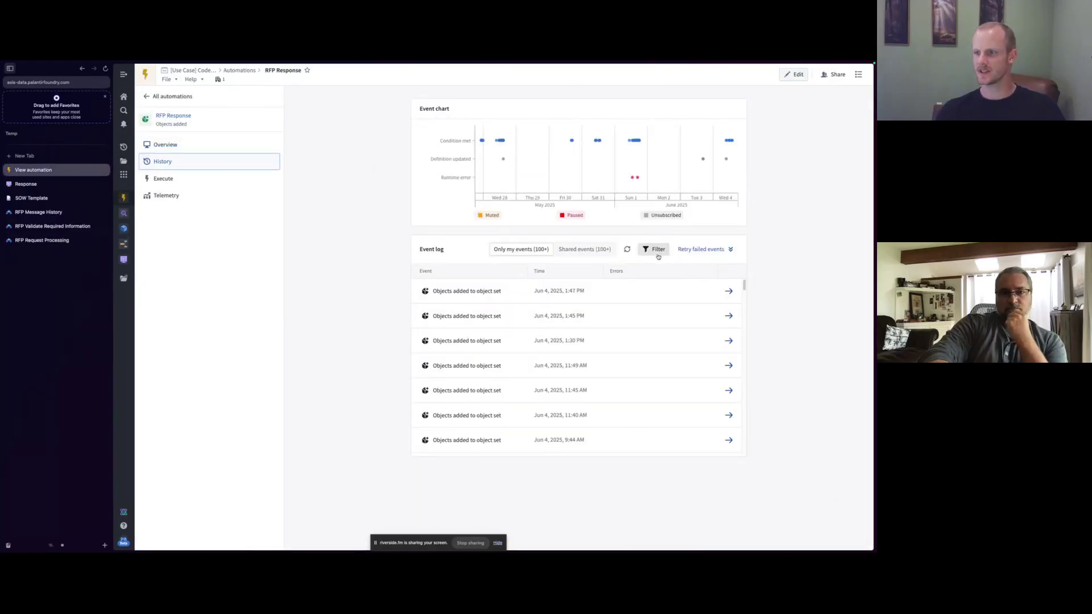
pyautogui.click(627, 249)
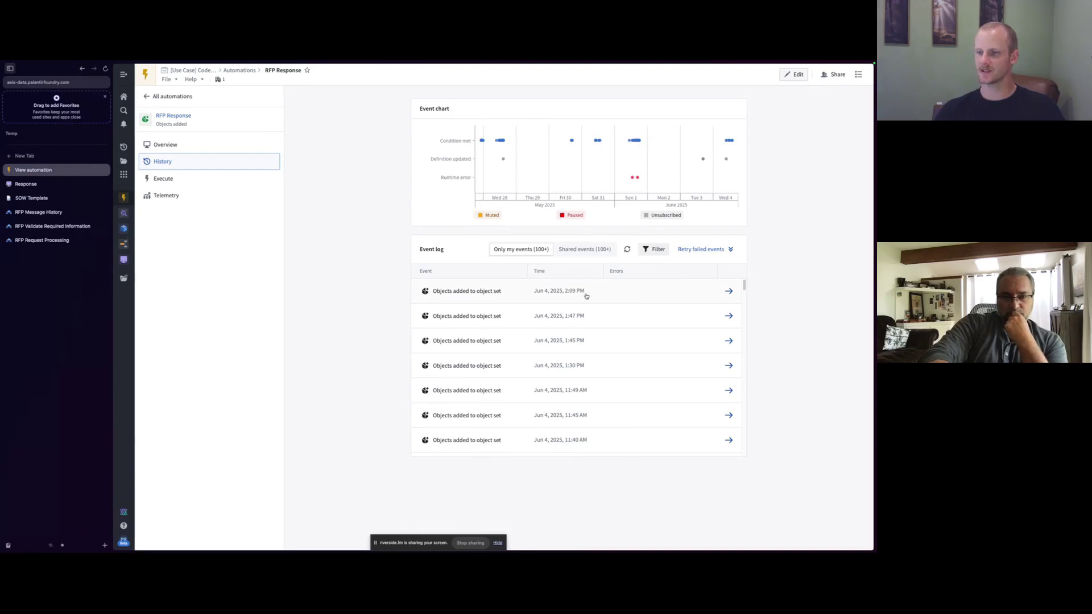
pyautogui.click(586, 295)
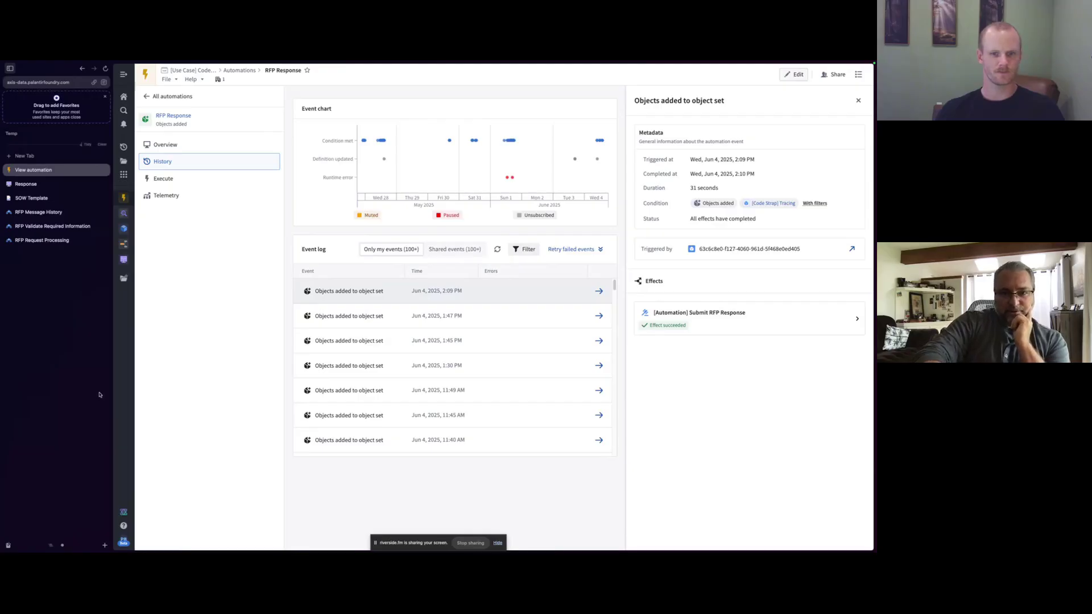
pyautogui.hotkey('alt', 'Tab')
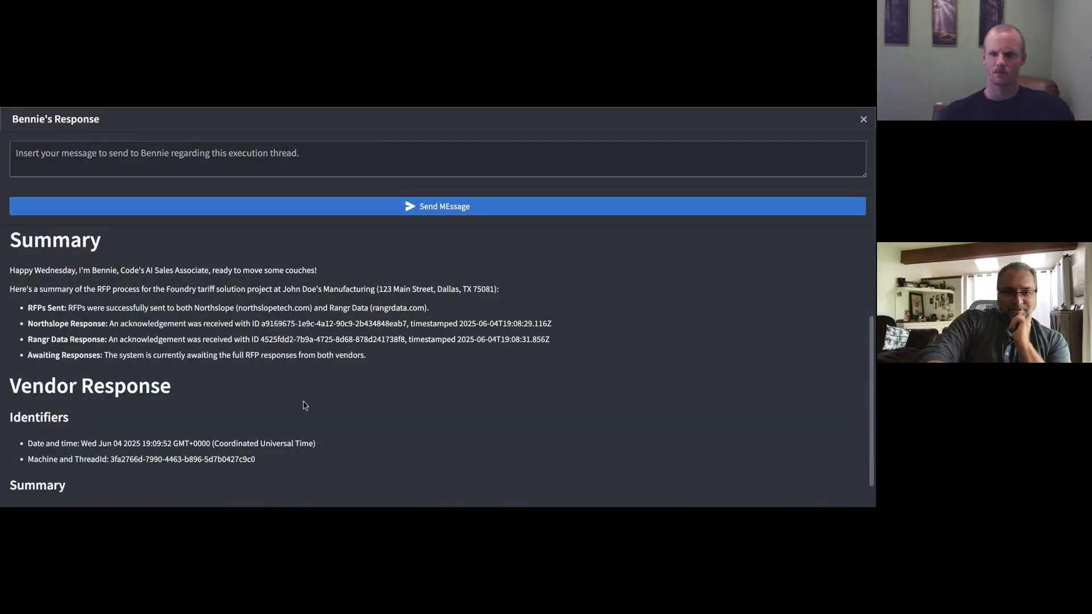
pyautogui.scroll(-1, 282, 415)
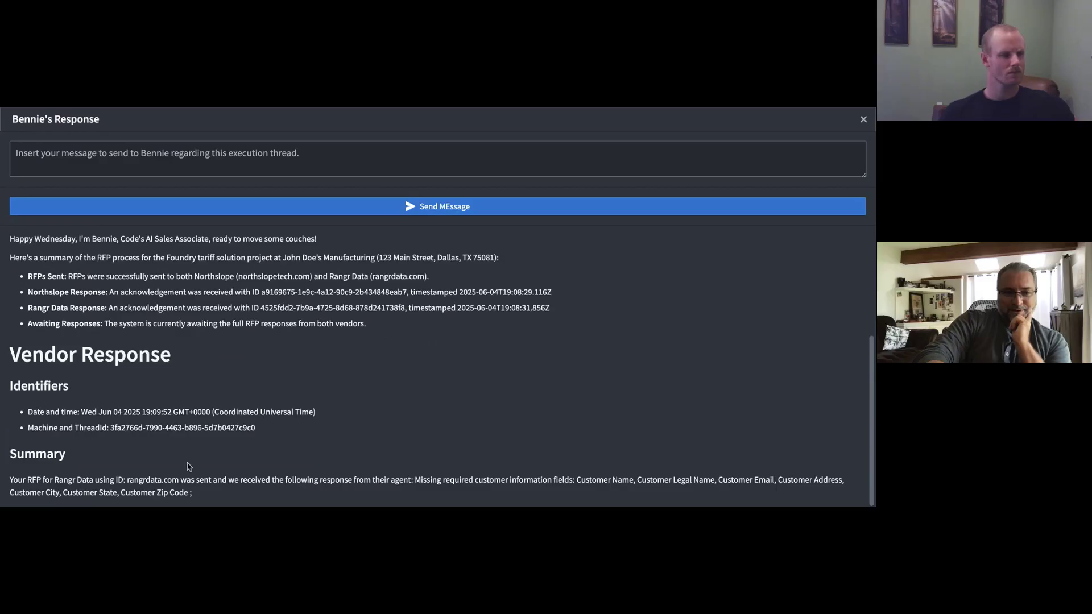
pyautogui.moveTo(200, 494); pyautogui.dragTo(415, 479)
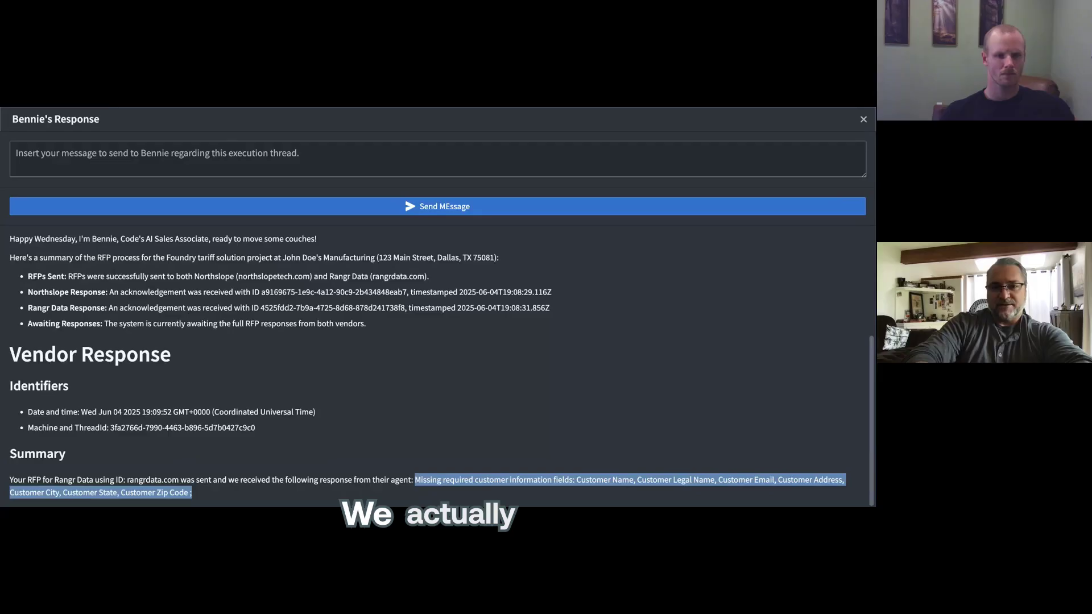
pyautogui.scroll(1, 522, 362)
pyautogui.scroll(2, 522, 362)
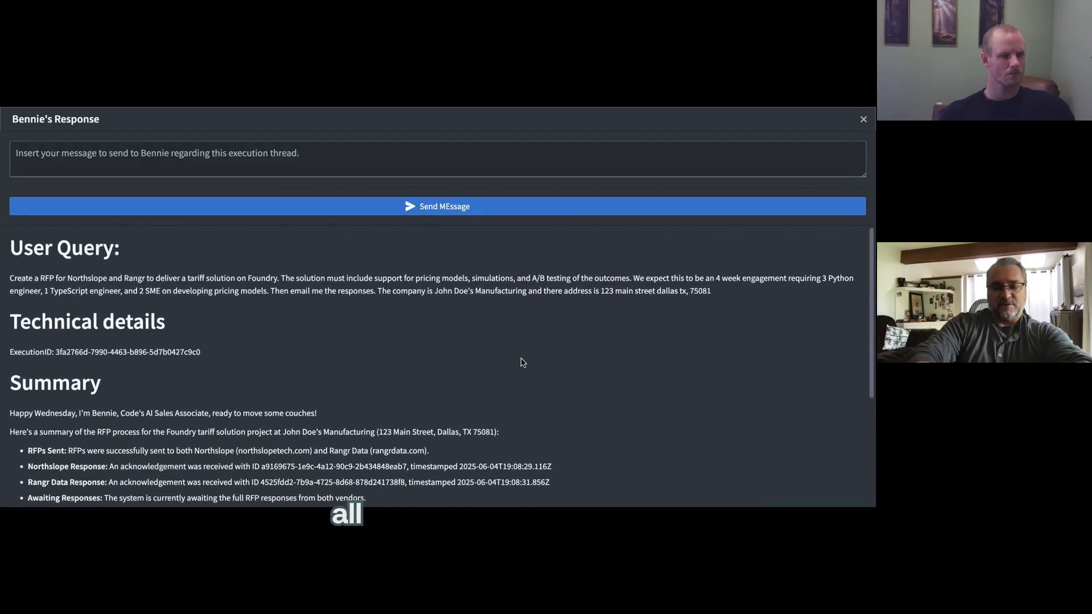
pyautogui.scroll(-3, 523, 362)
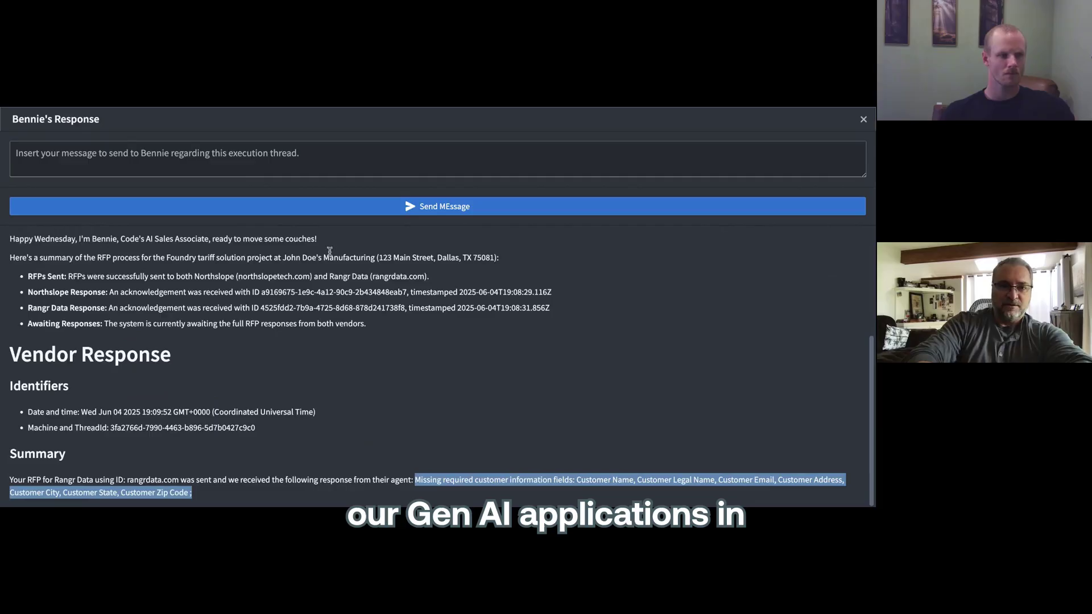
# Paste and send Bennie a reply with the customer's company name, postal address and contact e-mail
pyautogui.click(313, 158)
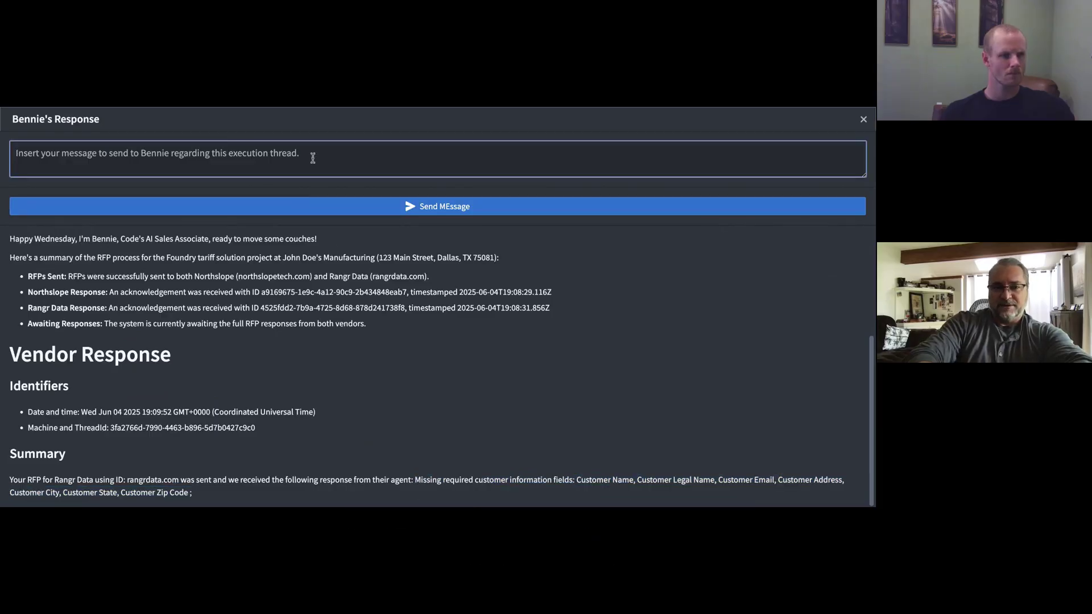
pyautogui.hotkey('ctrl', 'v')
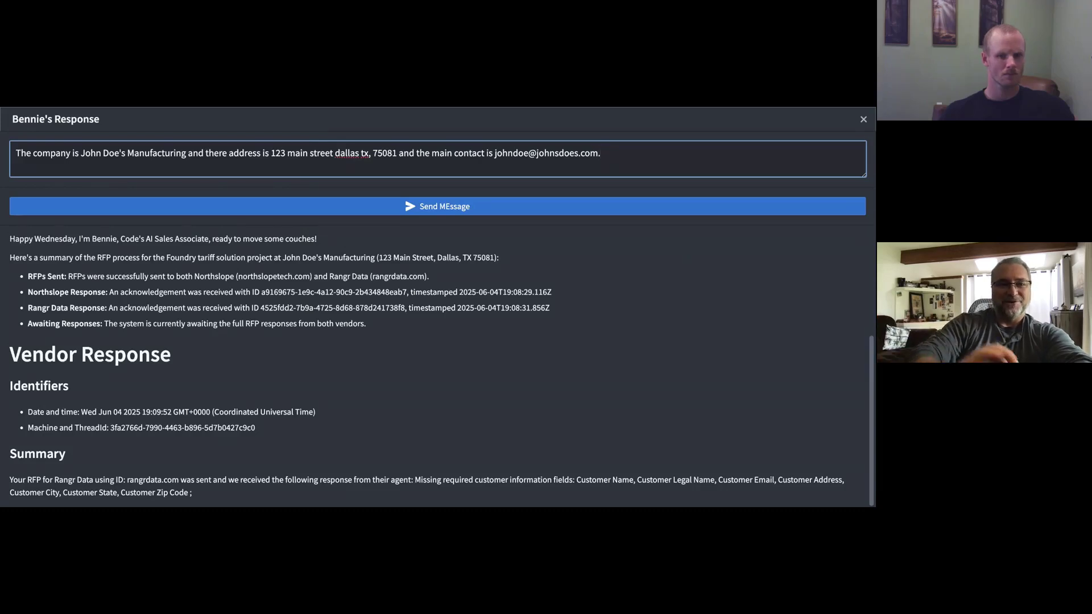
pyautogui.click(354, 211)
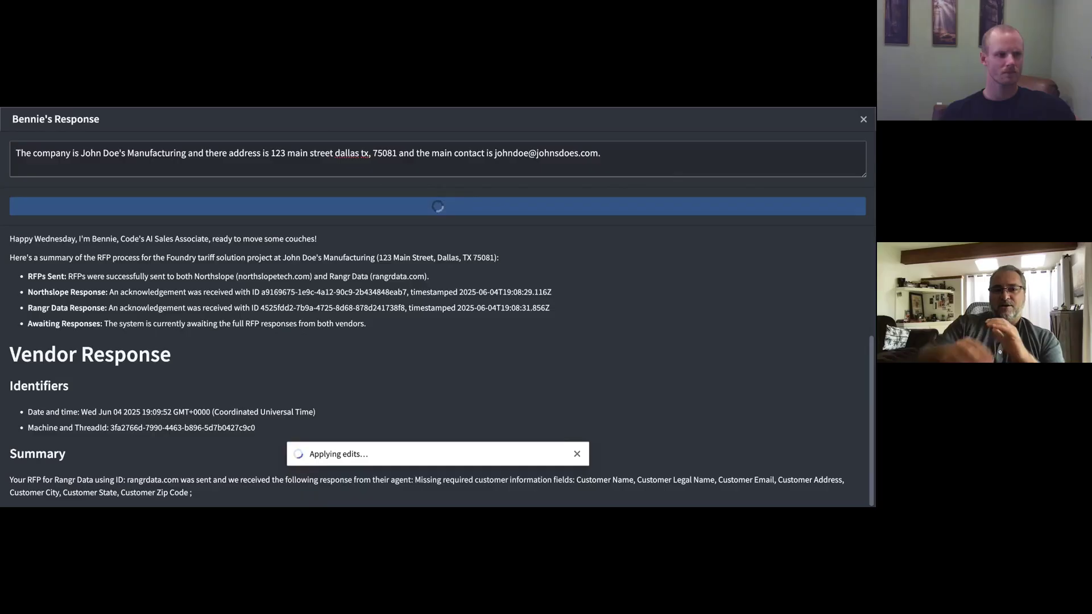
# Scroll Bennie's reply to the resubmitted RFPs section confirming Rangr Data received it
pyautogui.scroll(-3, 429, 392)
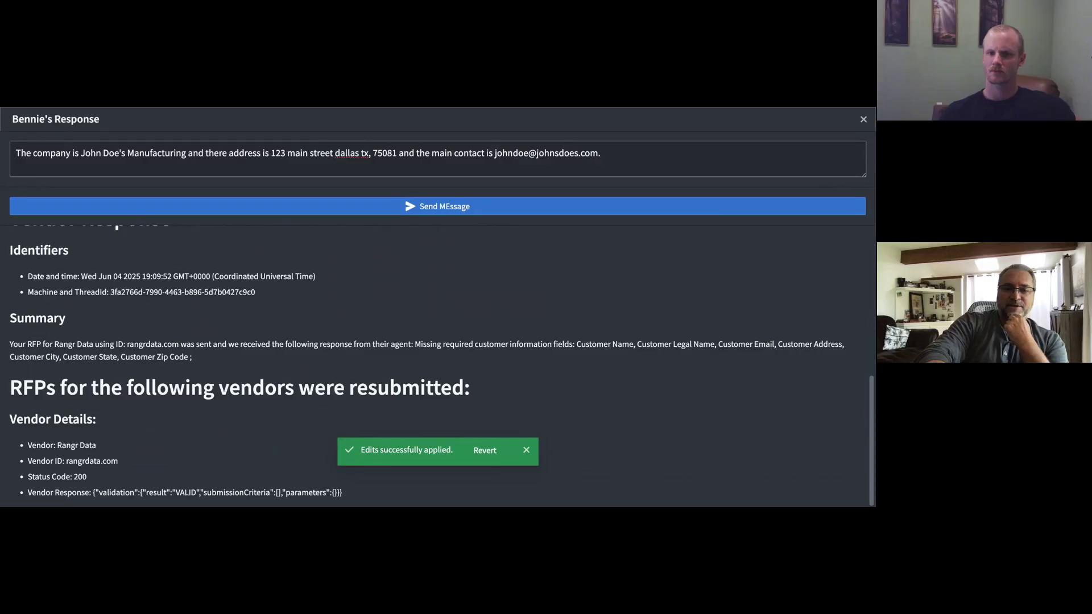
pyautogui.moveTo(481, 400); pyautogui.dragTo(11, 389)
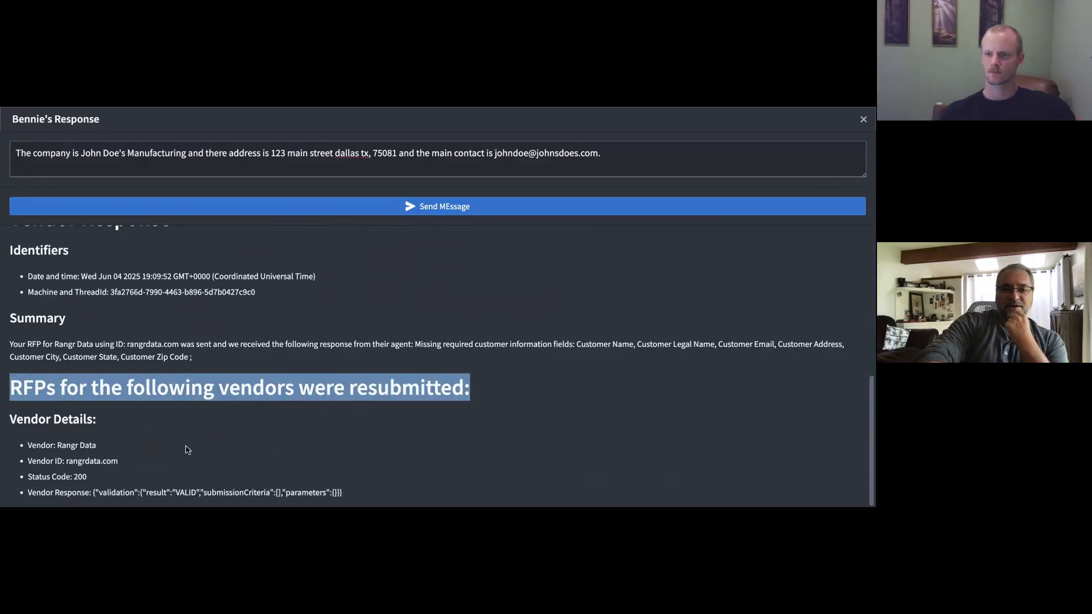
pyautogui.click(299, 476)
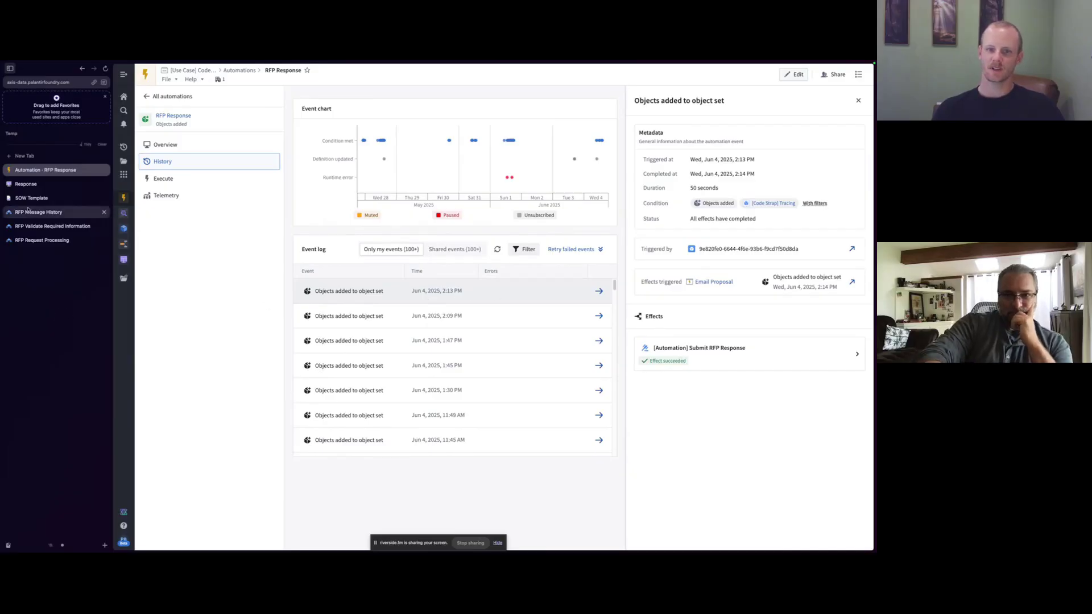
# Open the Response table and select the newest 2:14 PM initial response record
pyautogui.click(25, 184)
pyautogui.click(360, 154)
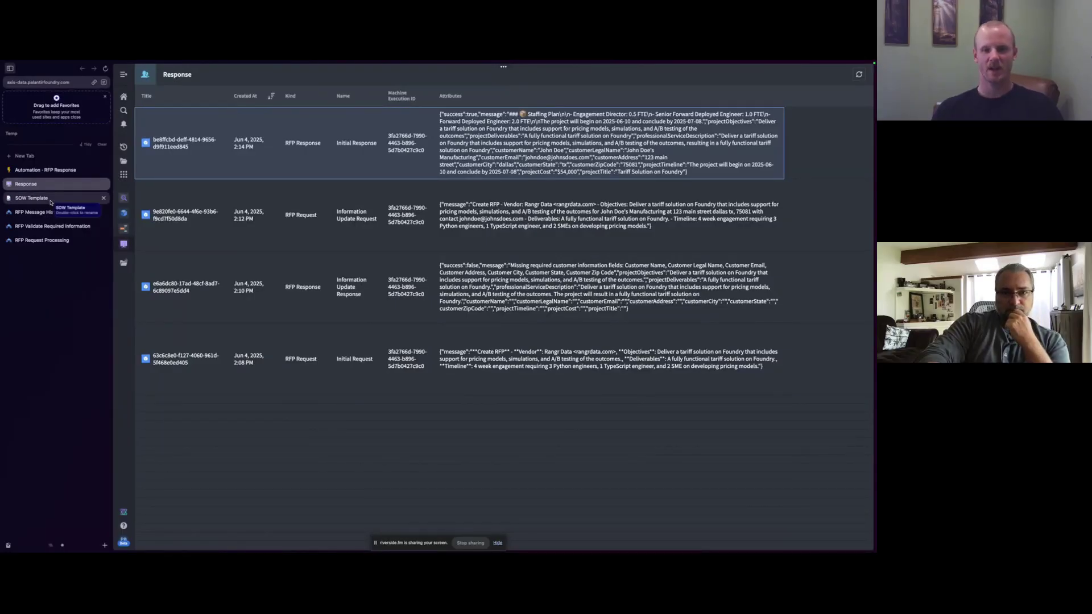
# Open the SOW Template statement of work and scroll through its fields
pyautogui.click(50, 203)
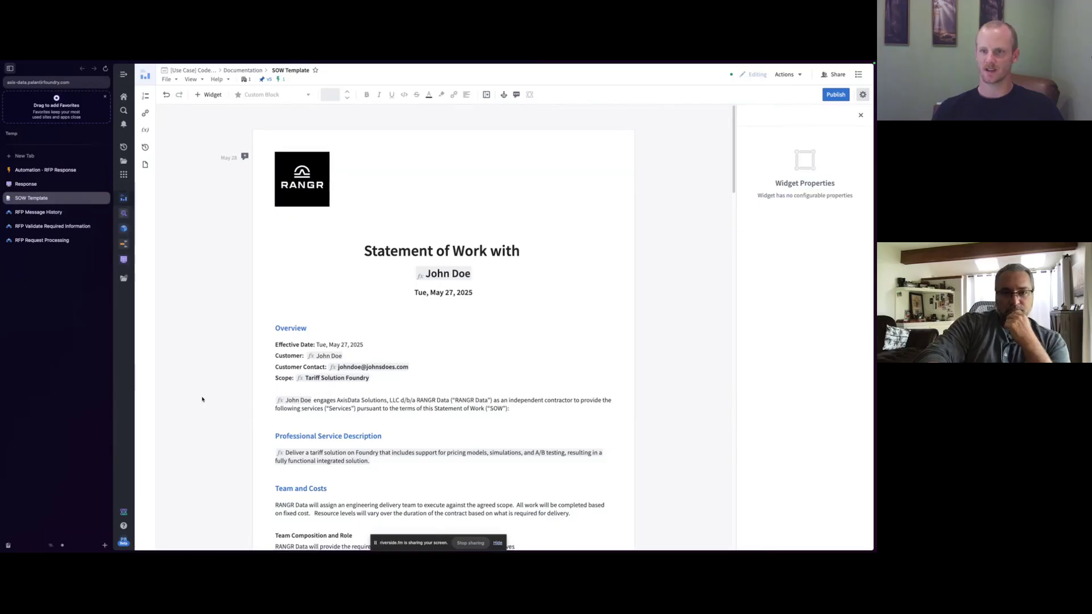
pyautogui.scroll(-1, 202, 400)
pyautogui.scroll(-2, 227, 358)
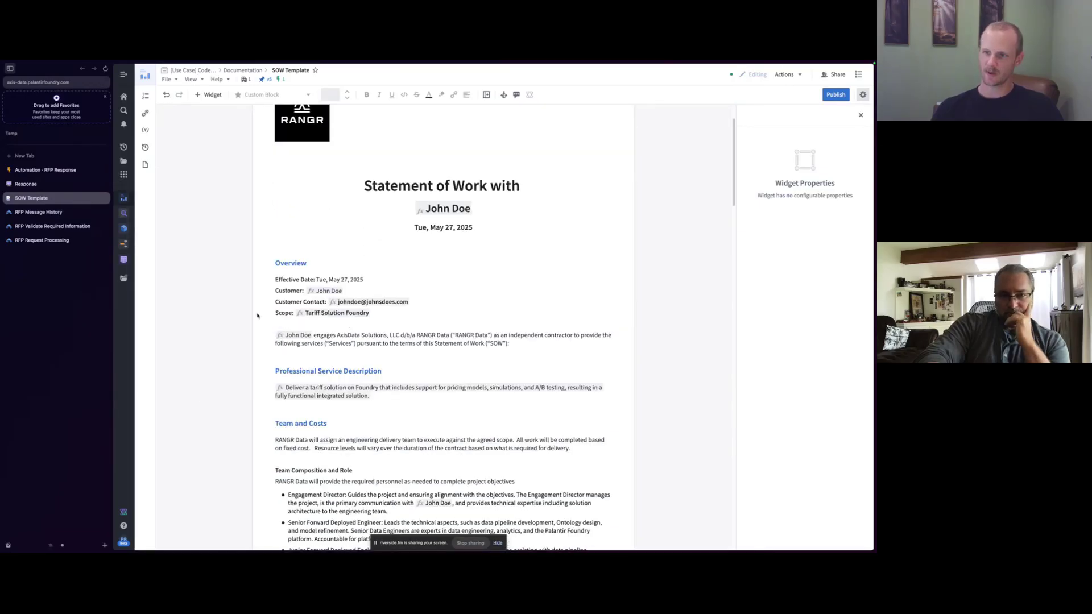
pyautogui.scroll(3, 262, 321)
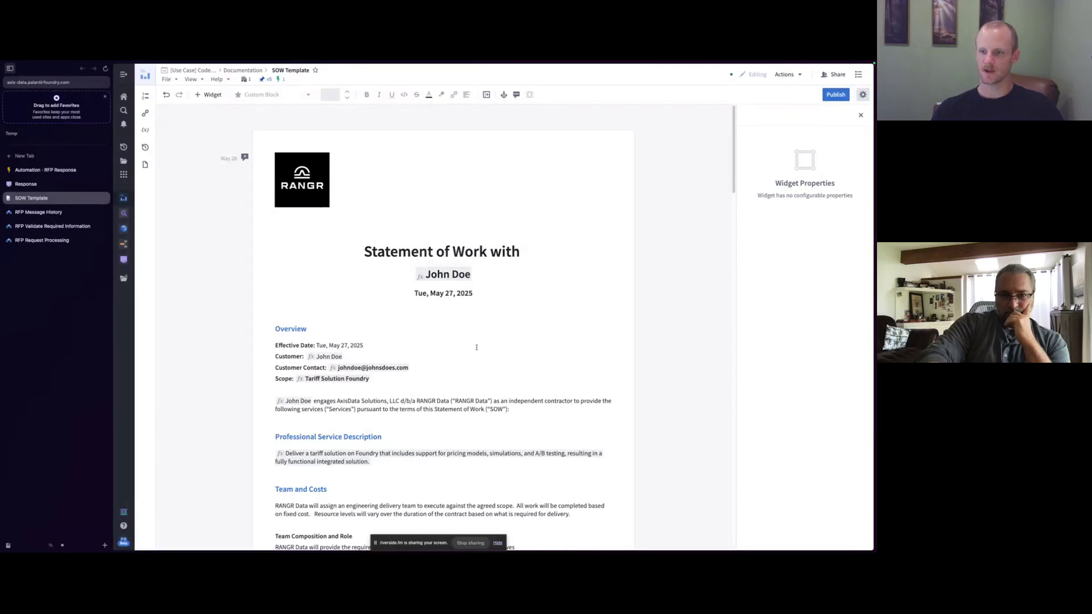
# Inspect the Effective Date field, then open the 'You have a New Proposal to Review' email
pyautogui.click(381, 347)
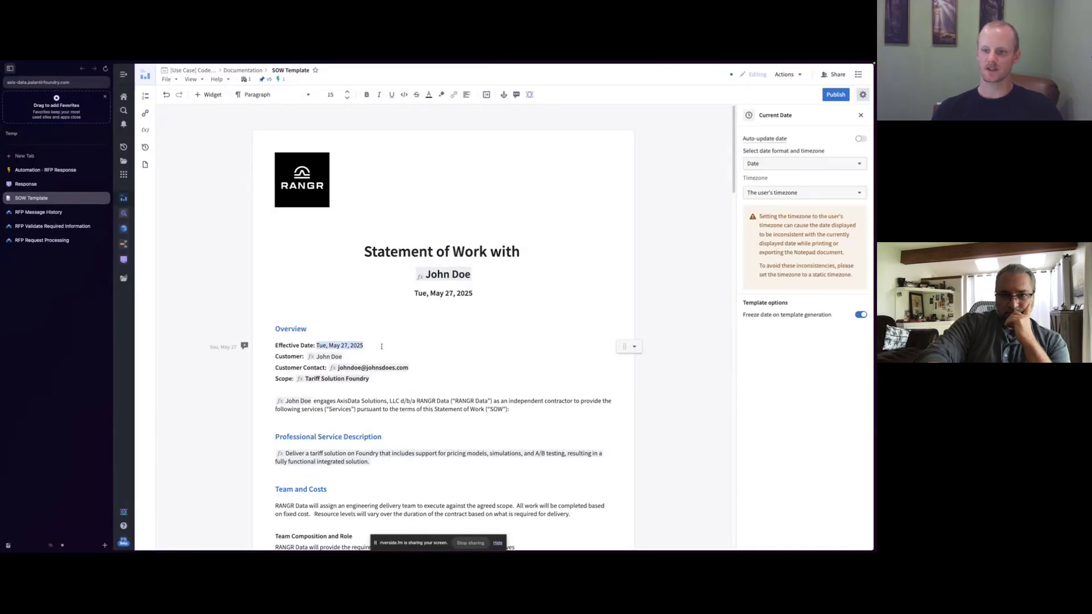
pyautogui.click(345, 336)
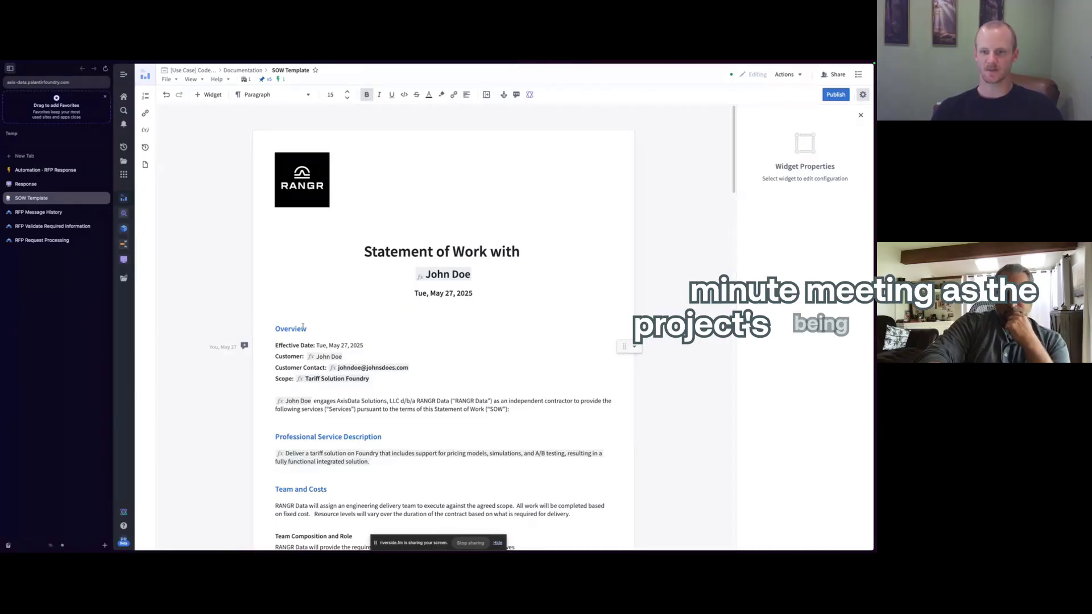
pyautogui.click(274, 328)
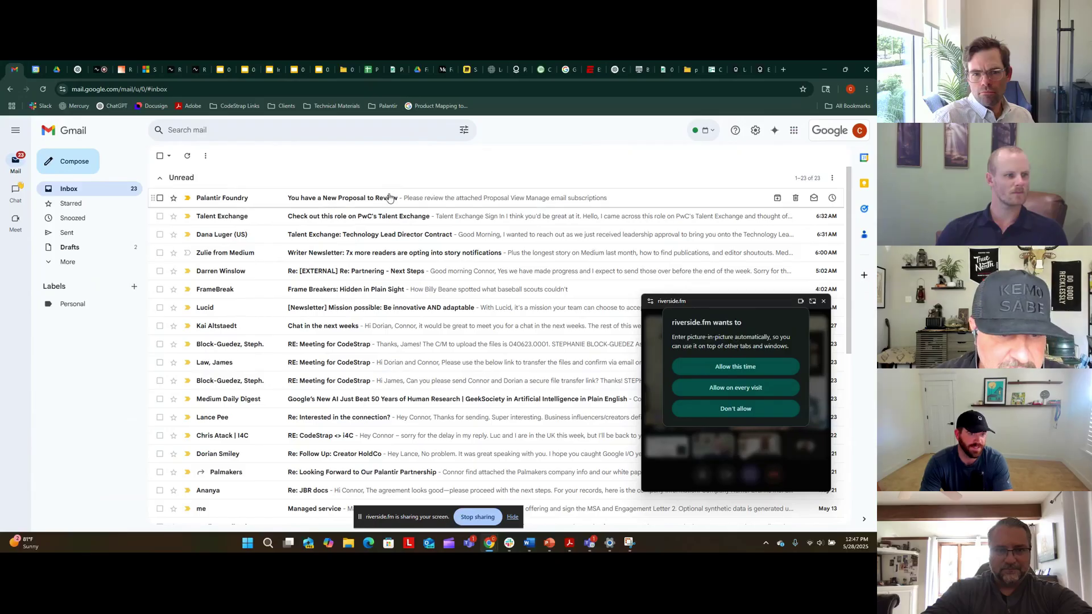
pyautogui.click(341, 197)
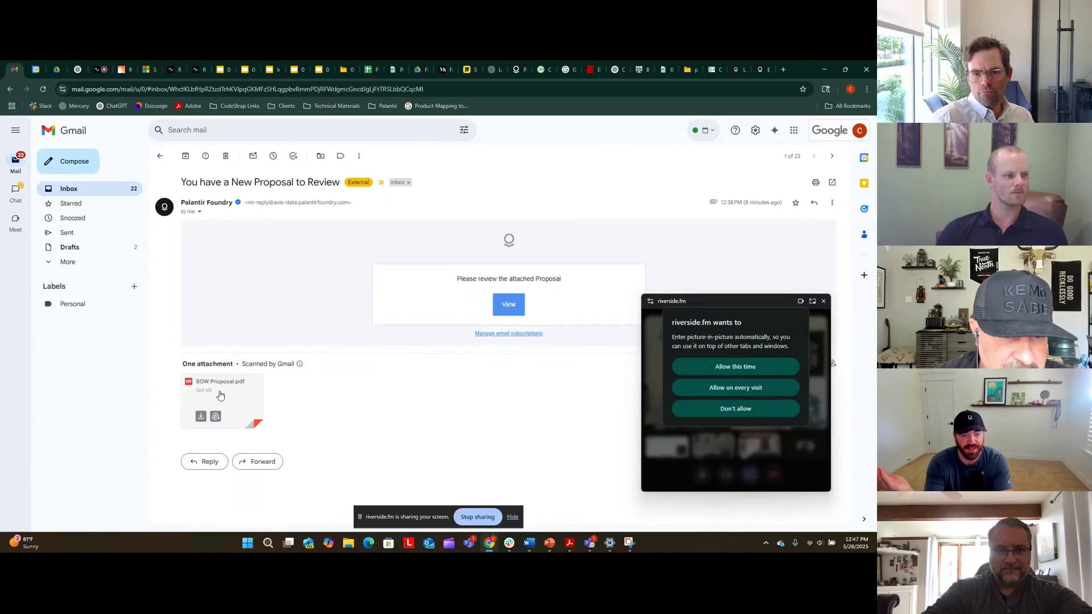
# Preview the attached SOW Proposal.pdf, the Tariff Solution Development statement of work effective May 28, 2025
pyautogui.click(249, 396)
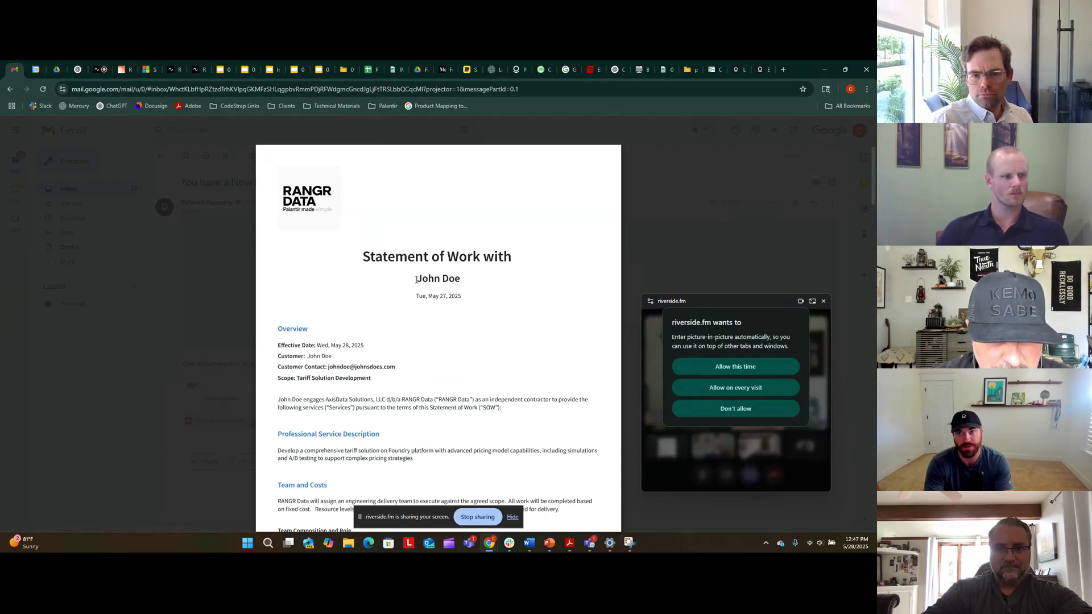
pyautogui.scroll(-3, 477, 393)
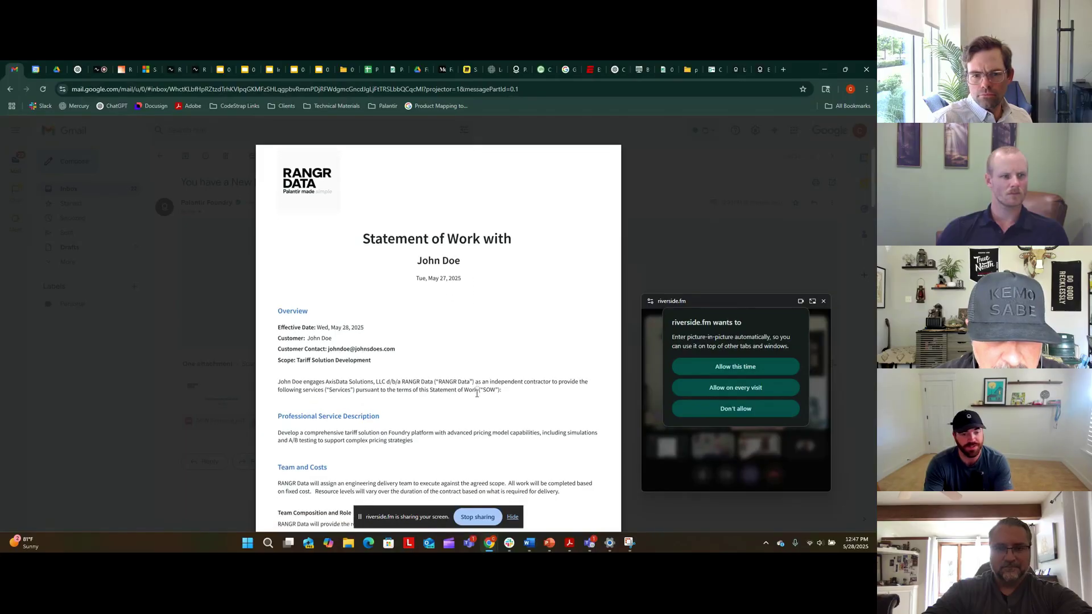